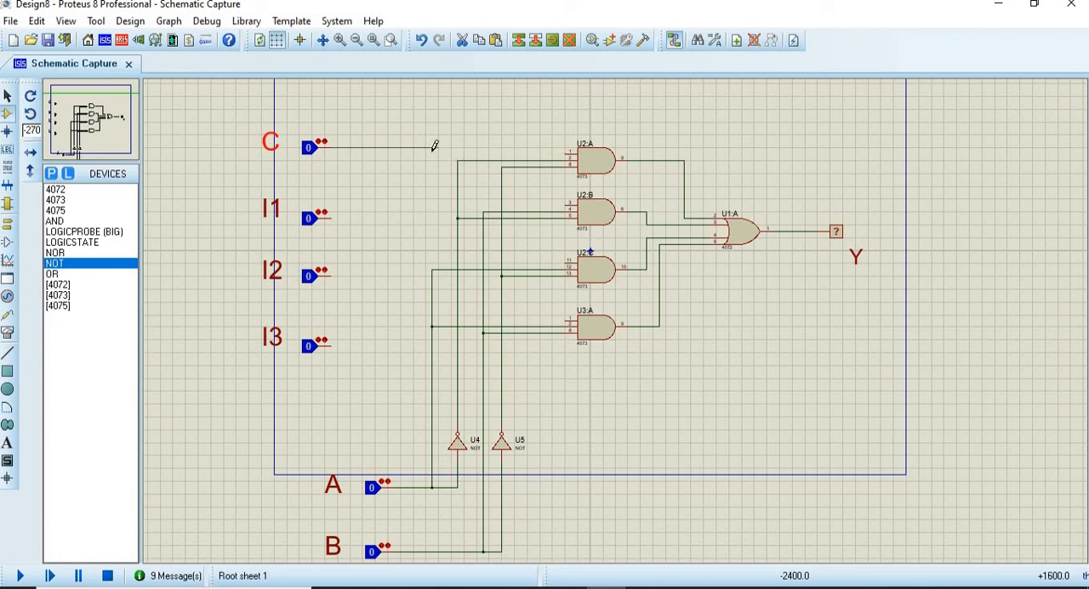
Step: Complete the wire from C to the topmost AND gate and place a NOT gate at 0° rotation just below that wire
click(570, 154)
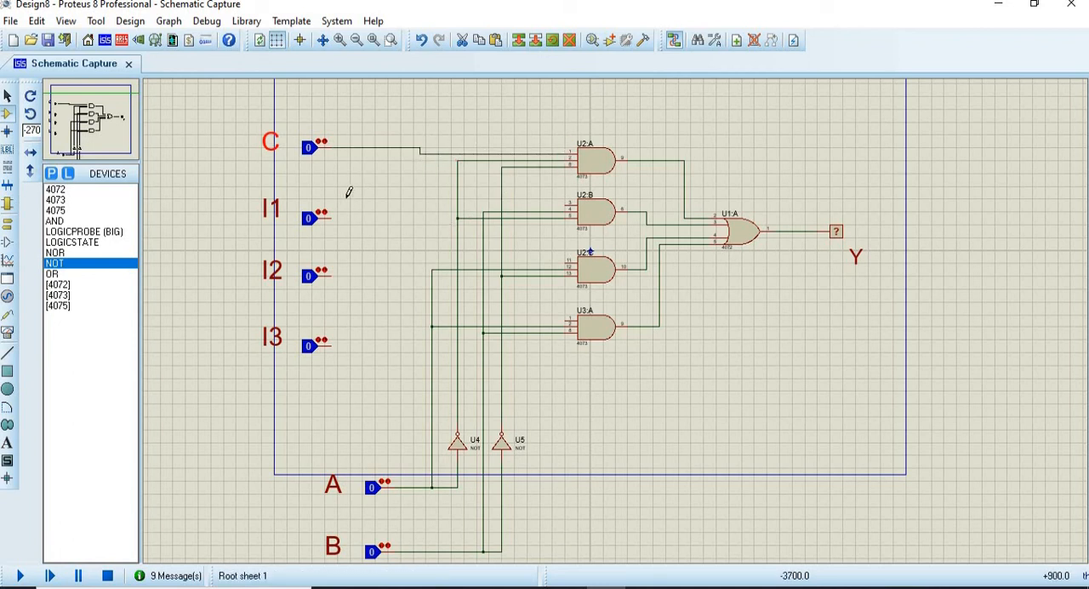
scroll(486, 360, down, 1)
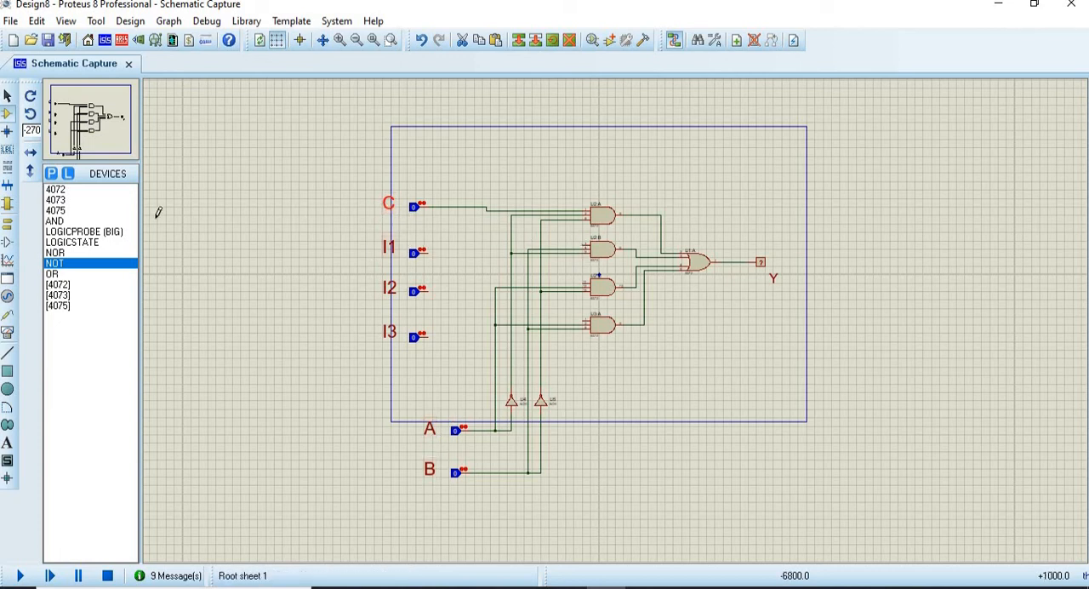
click(56, 263)
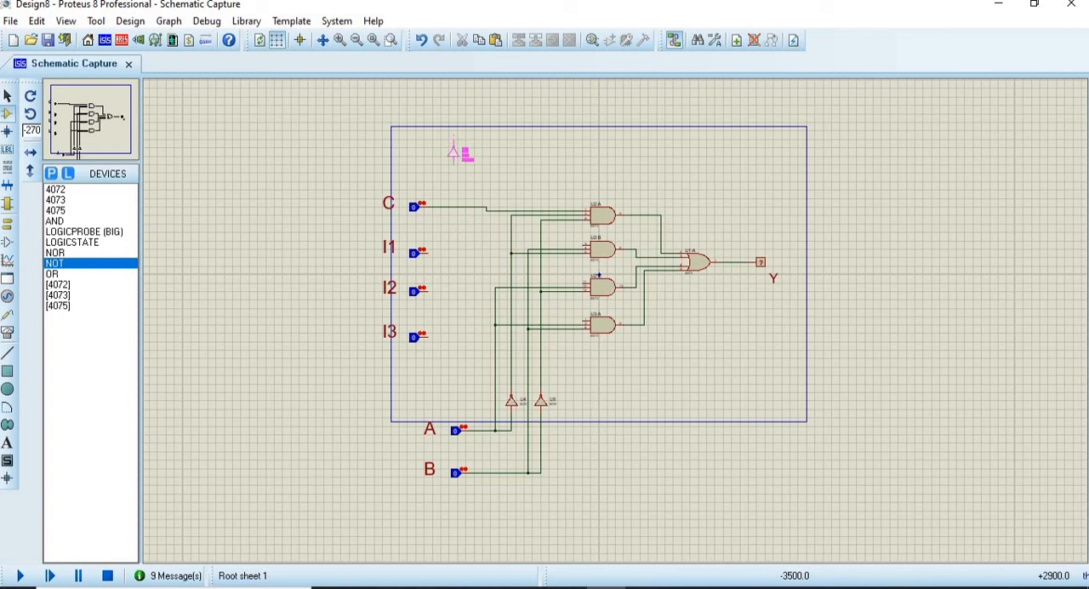
key(KP_Subtract)
key(KP_Subtract)
key(KP_Subtract)
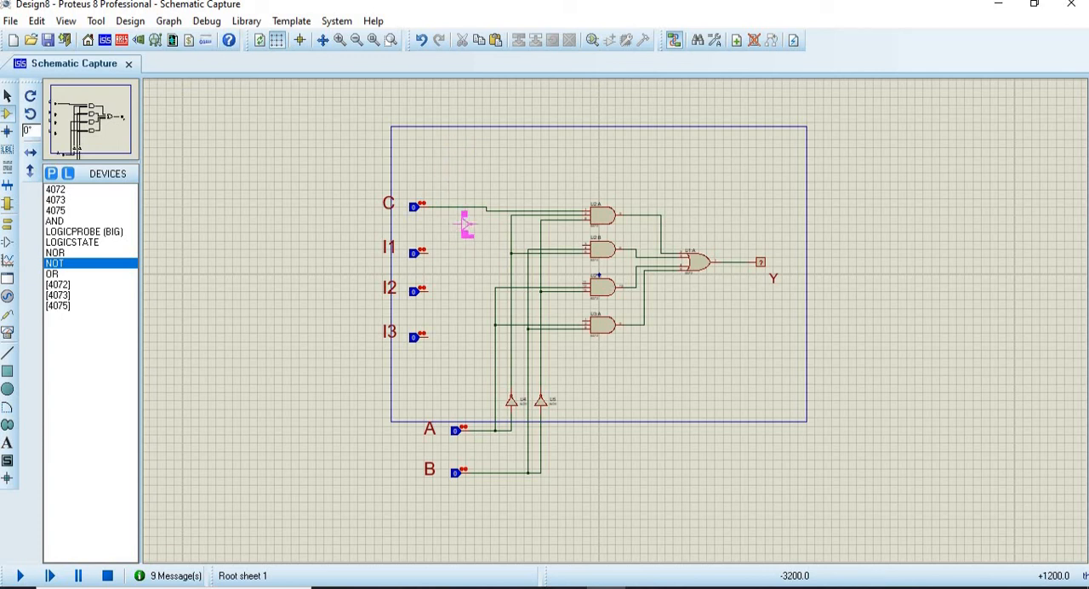
click(466, 237)
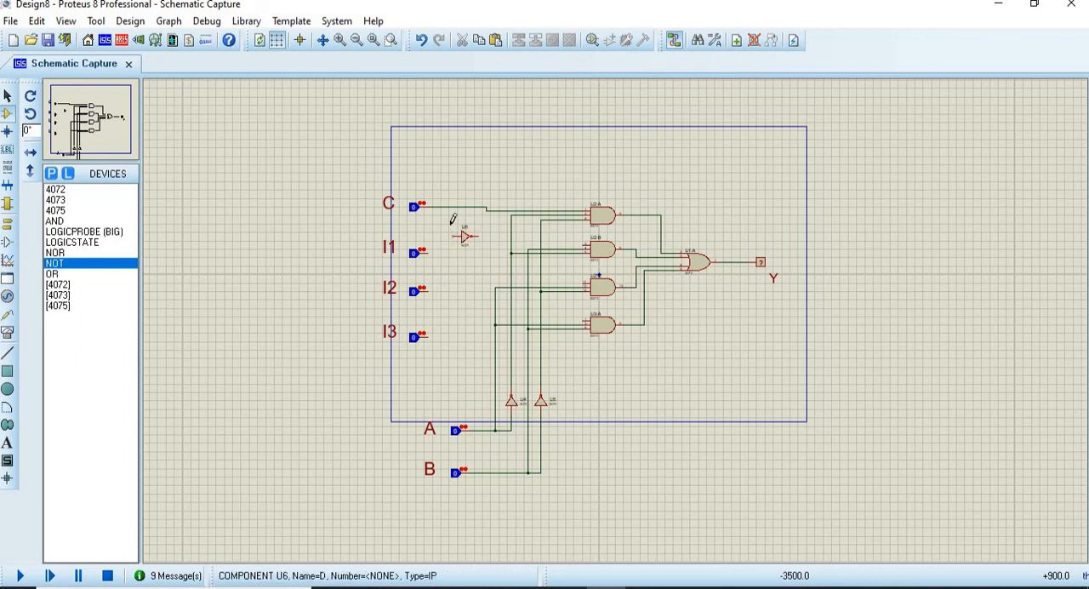
Step: Wire the new NOT gate's input to the C line and its output to the free input of the second AND gate
click(450, 235)
click(449, 207)
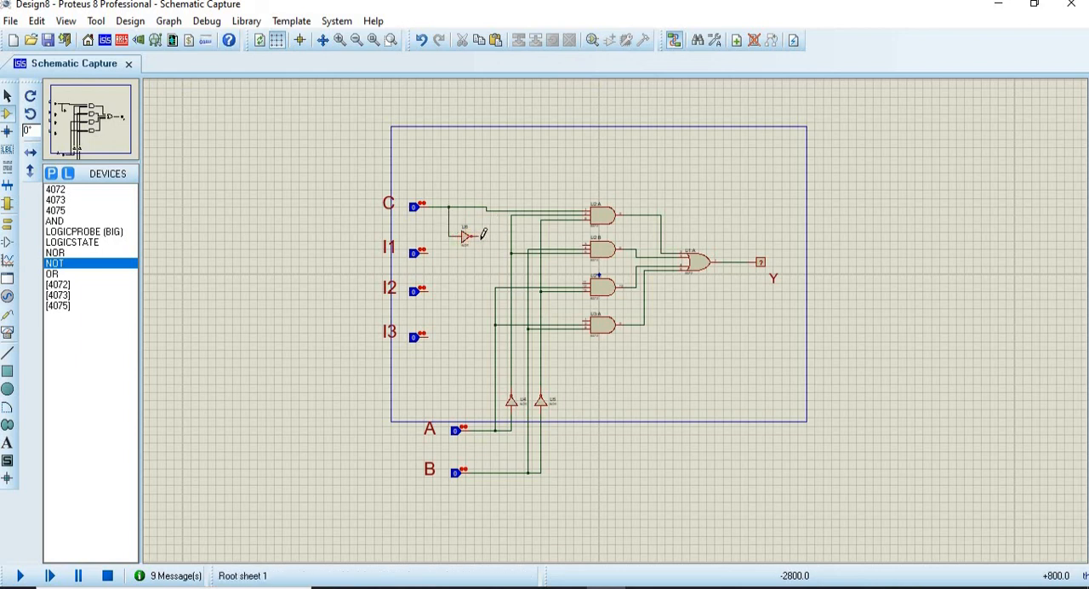
click(489, 237)
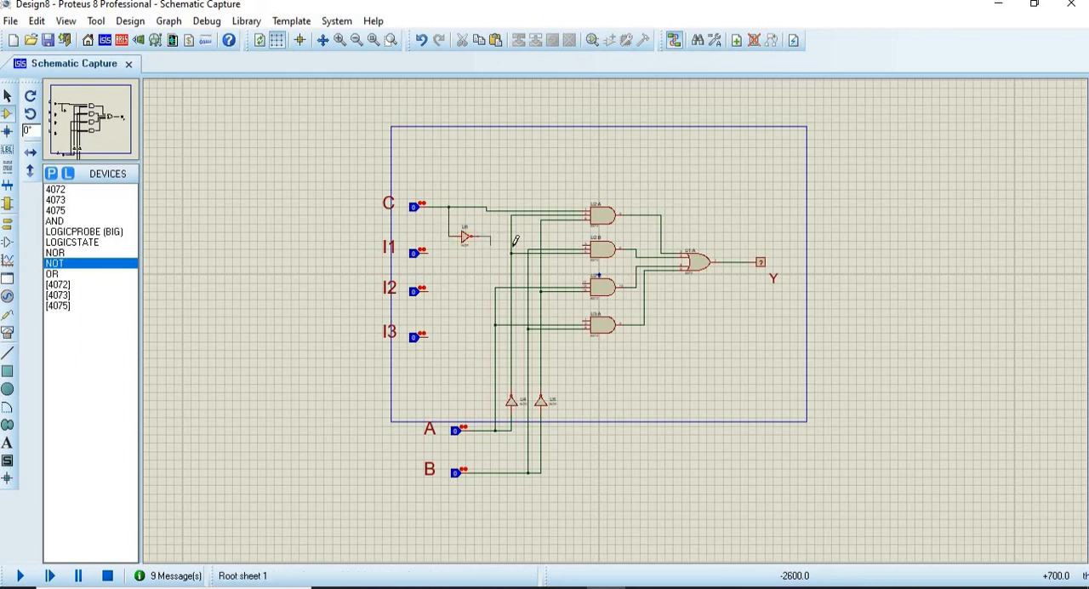
click(587, 242)
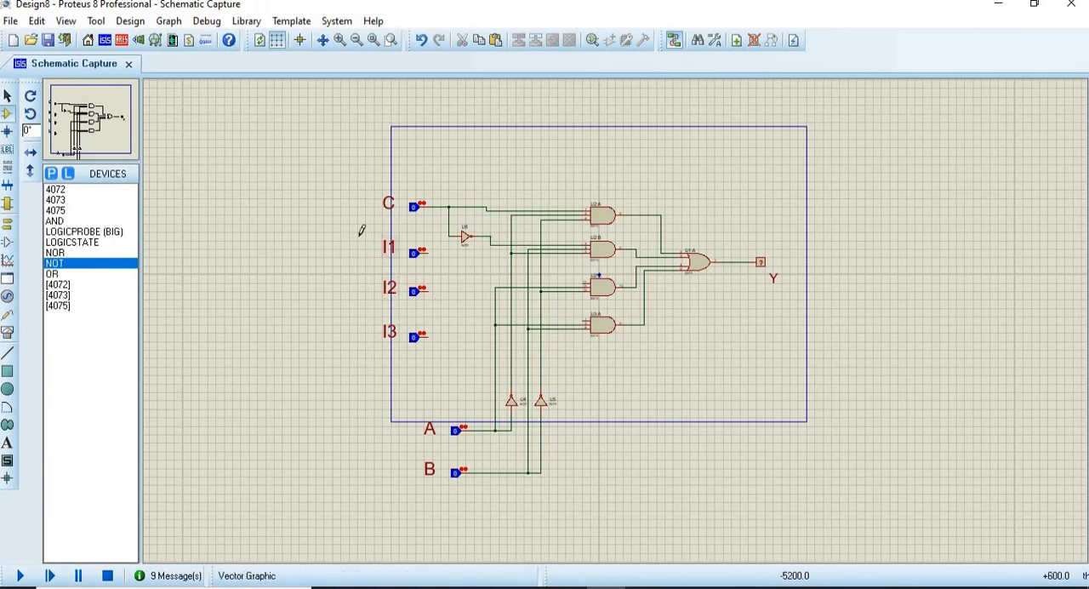
Step: Delete the I1 logic state together with its label, and delete the I2 and I3 labels
drag(349, 228, 437, 262)
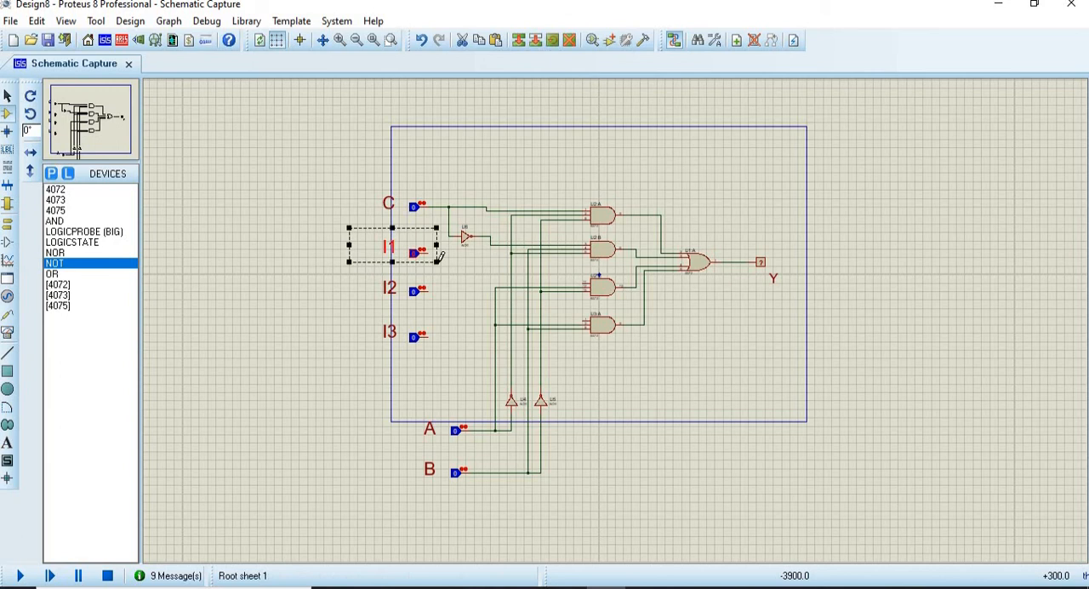
key(Delete)
drag(366, 253, 402, 391)
key(Delete)
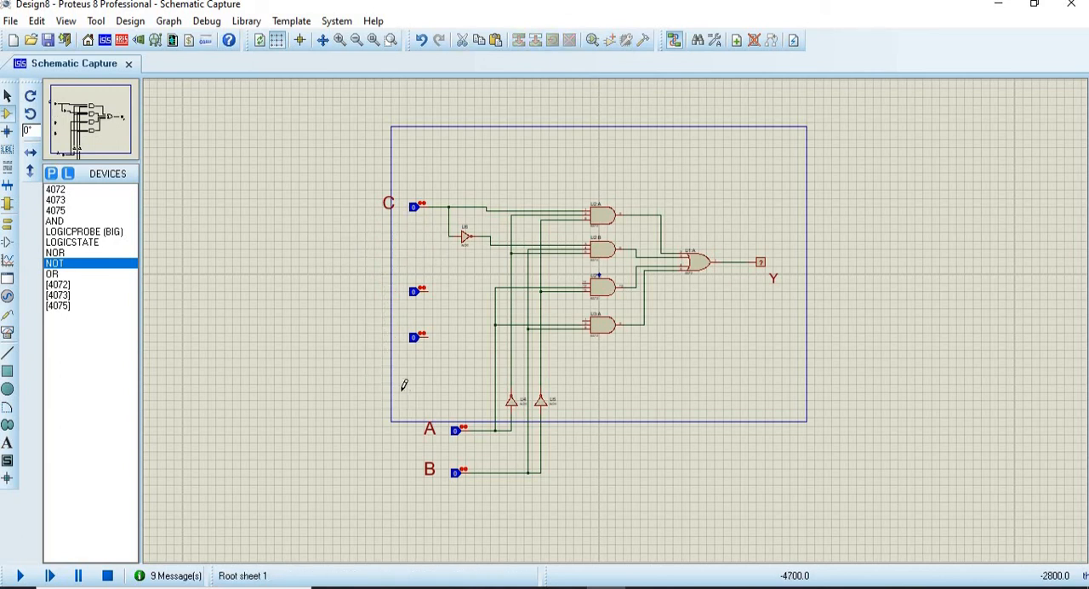
Step: Move the two unlabelled logic states slightly up, and check their required input values on the Experiment 10 slide in PowerPoint before returning to Proteus
drag(370, 255, 452, 328)
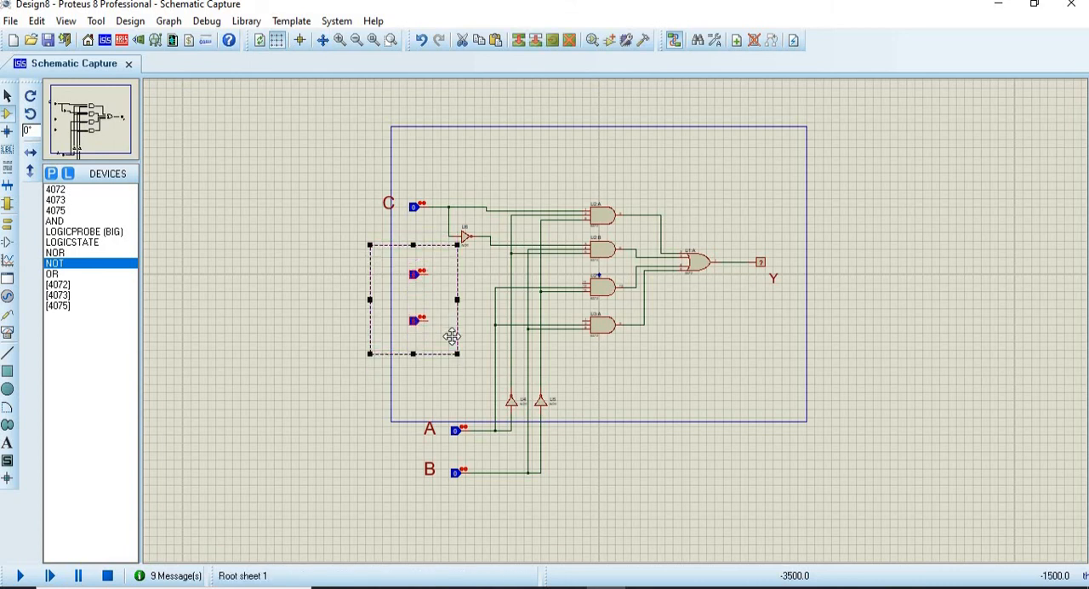
click(645, 587)
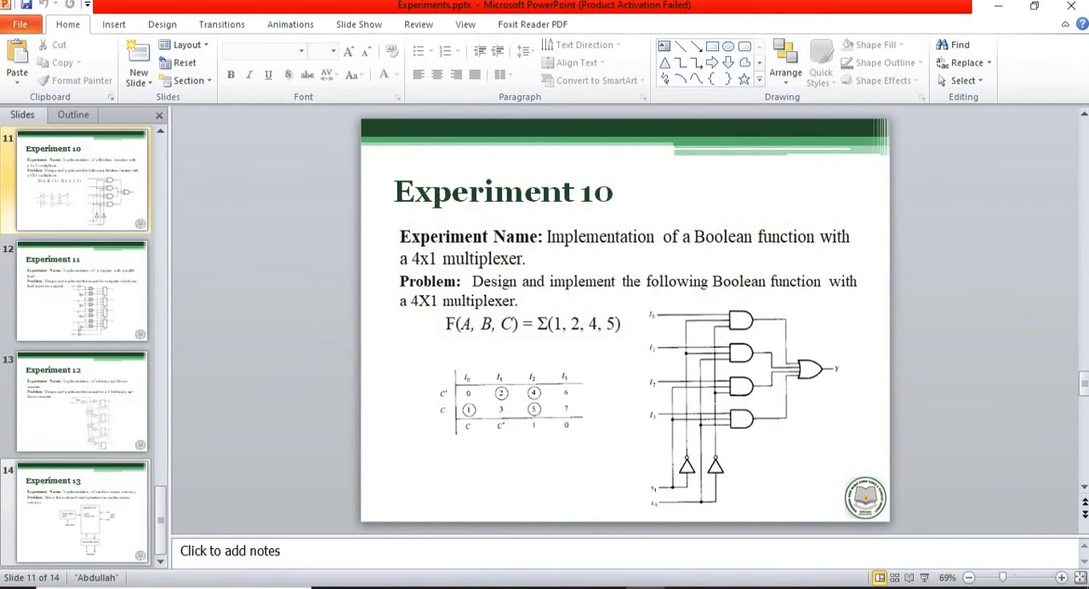
click(607, 587)
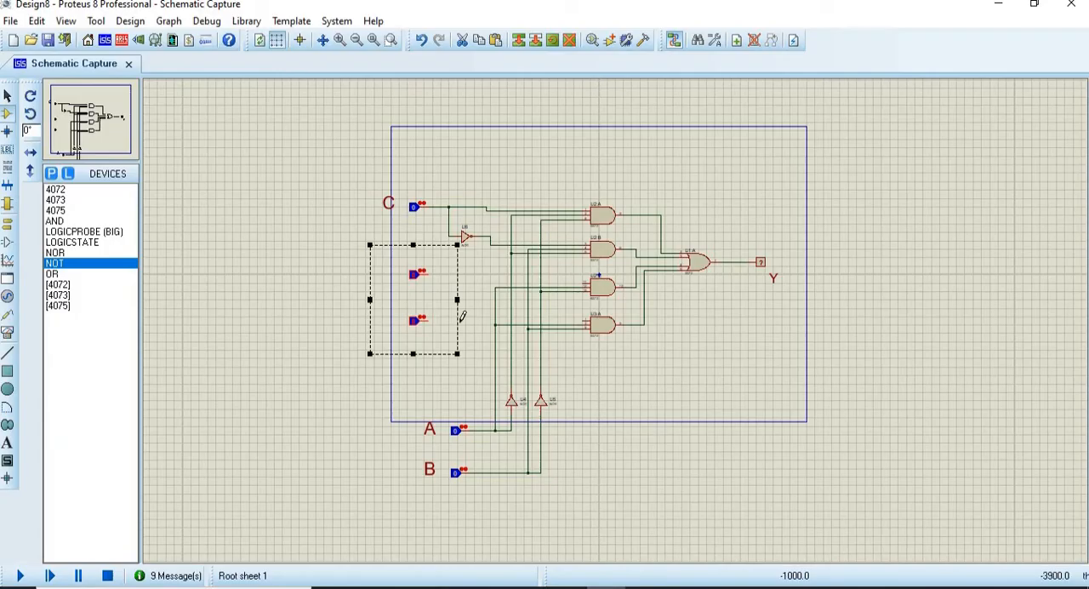
click(351, 274)
Step: Set the upper unlabelled logic state to 1 and wire the two unlabelled states to the free inputs of the third and fourth AND gates
scroll(617, 331, up, 1)
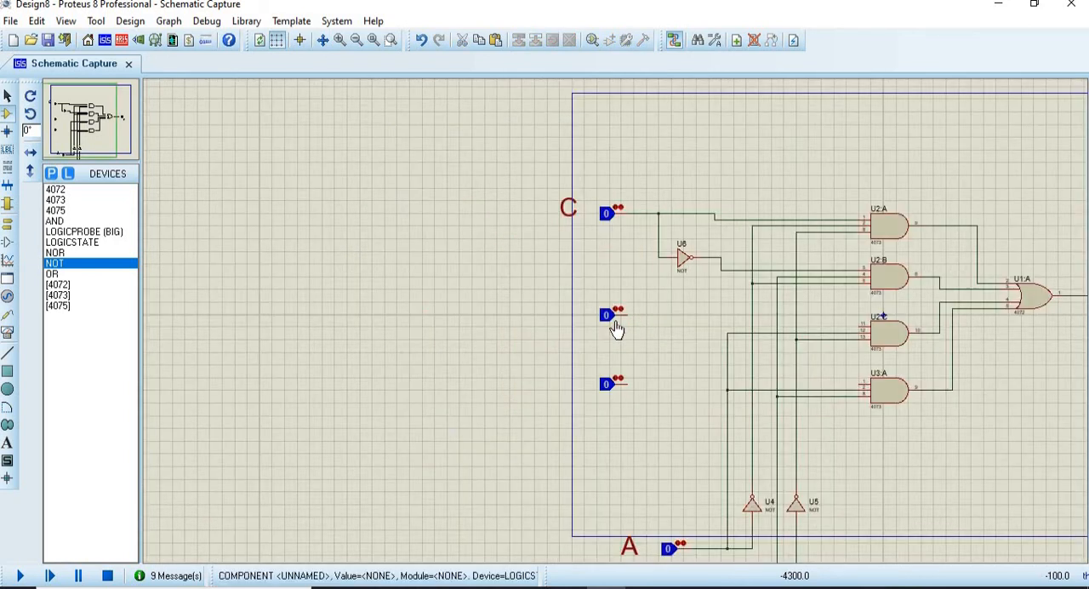
click(608, 323)
click(629, 315)
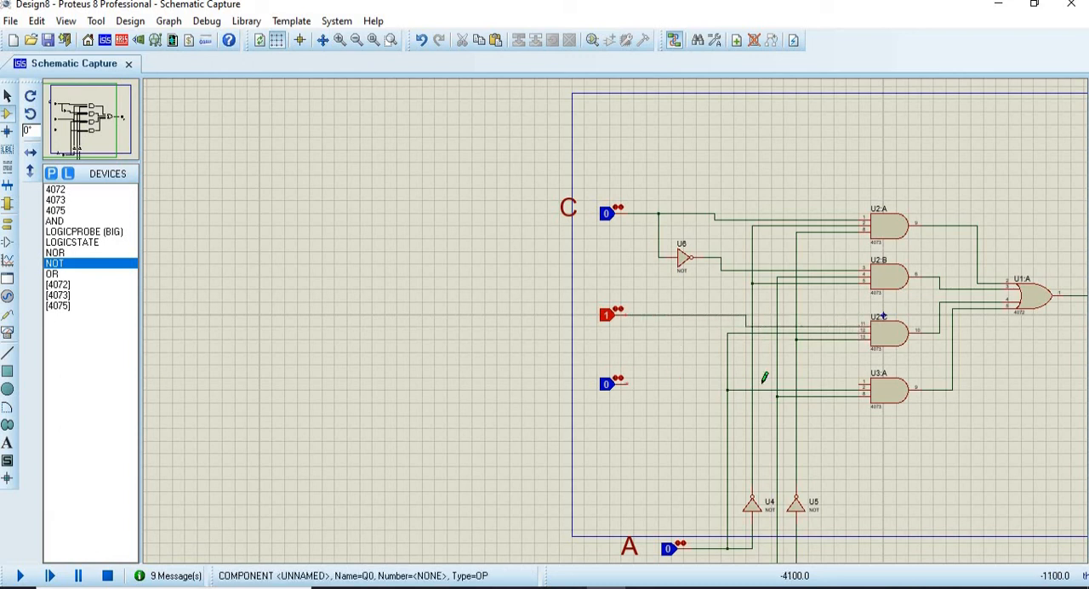
click(863, 384)
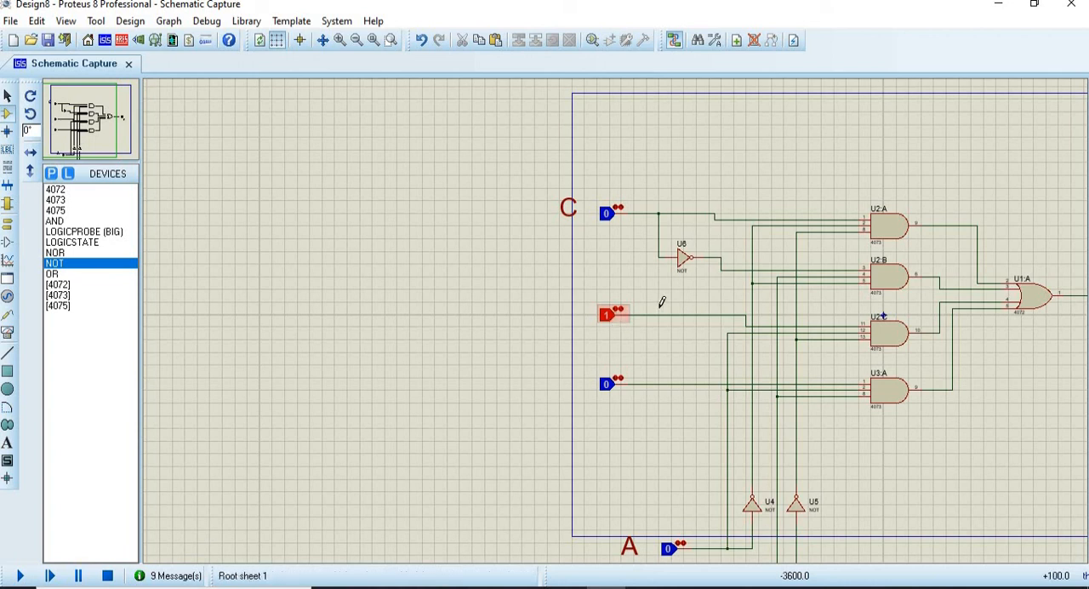
scroll(572, 254, down, 1)
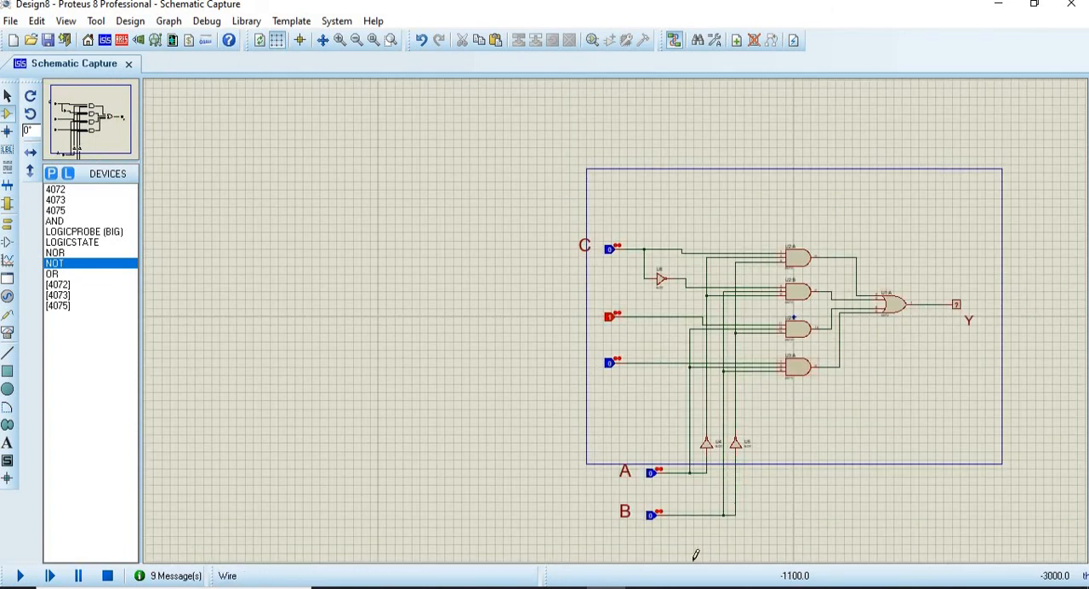
Step: Review the function F(A, B, C) = Σ(1, 2, 4, 5) on the PowerPoint slide, and run the simulation back in Proteus
click(645, 587)
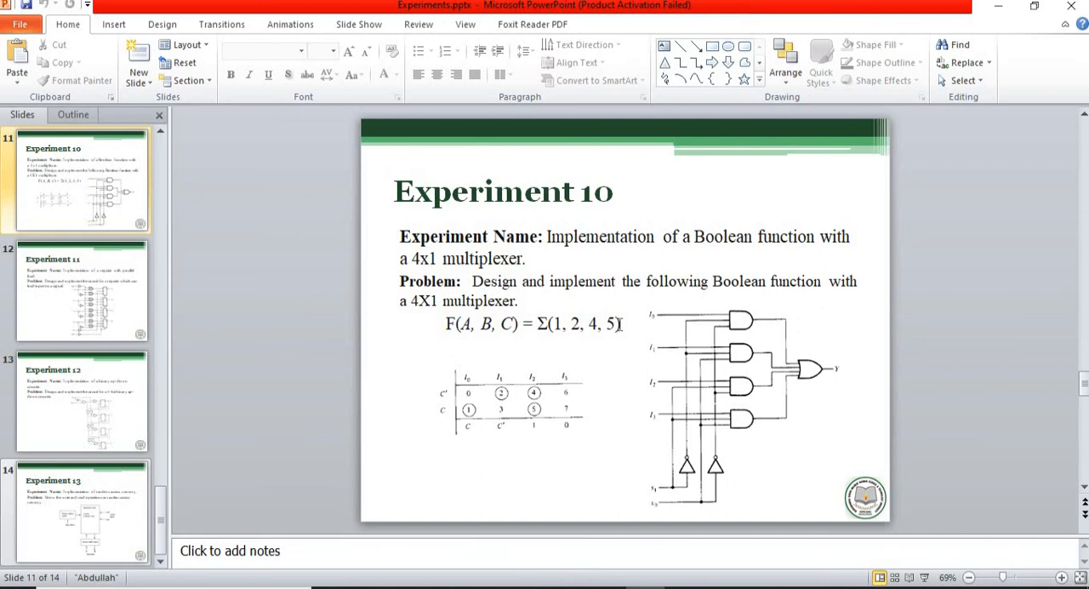
click(606, 588)
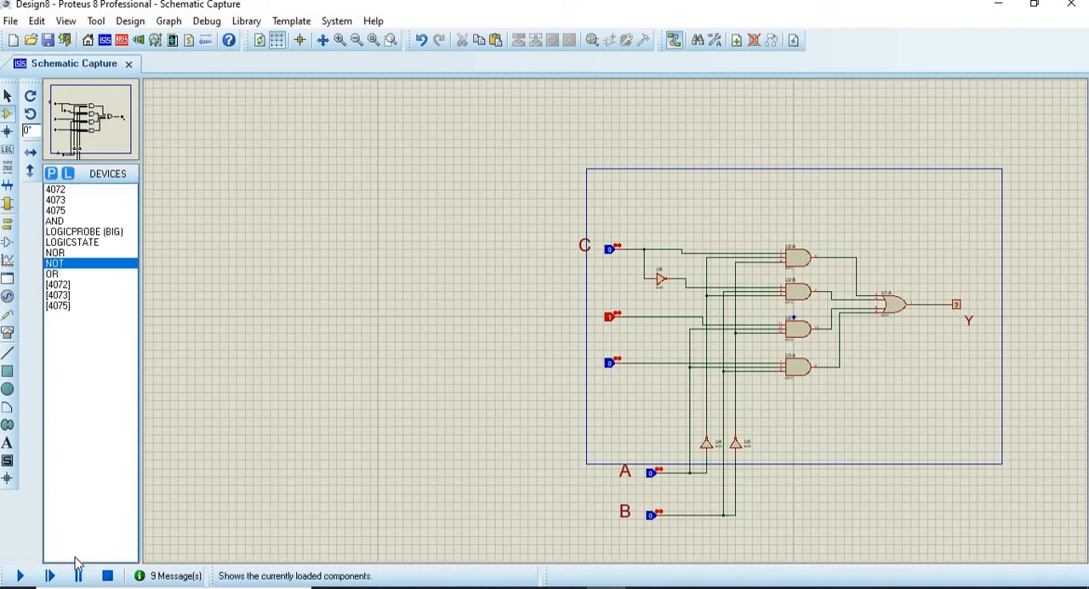
click(21, 579)
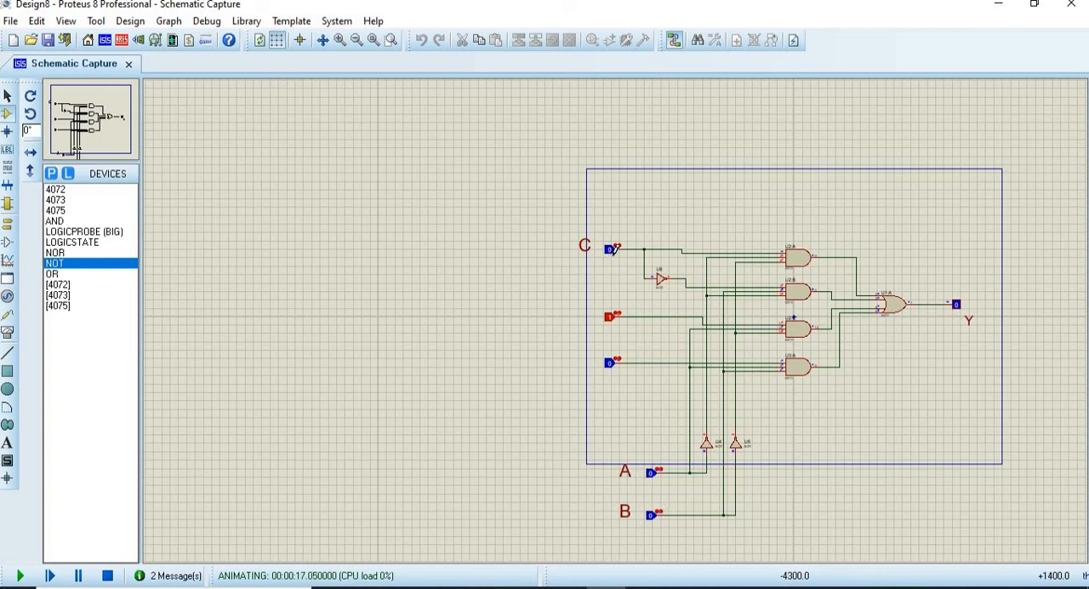
Step: Test the circuit with C set to 1, and with B at 1 and C at 0, comparing output Y with the PowerPoint slide
click(610, 251)
click(652, 516)
click(644, 587)
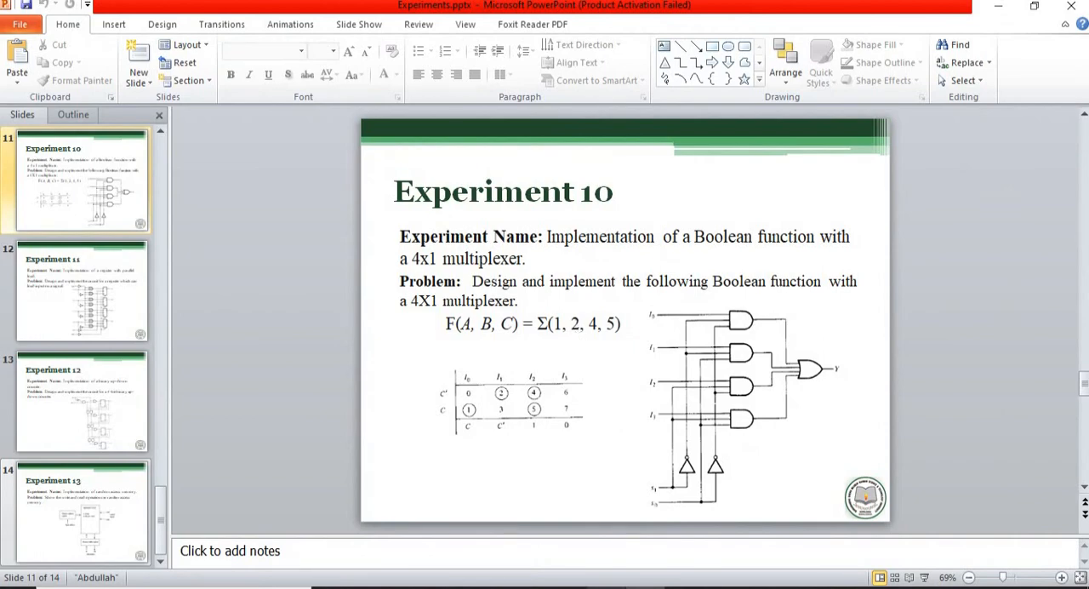
click(613, 587)
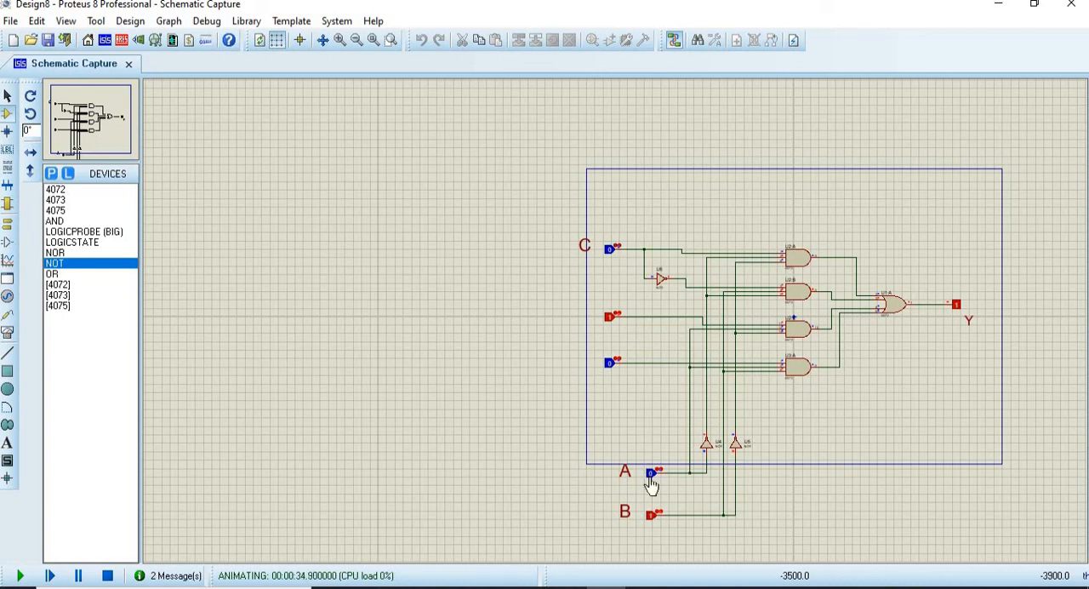
Step: Set B to 0 and A to 1, and test output Y with C toggled to 1 and back to 0
click(652, 515)
click(651, 478)
click(610, 253)
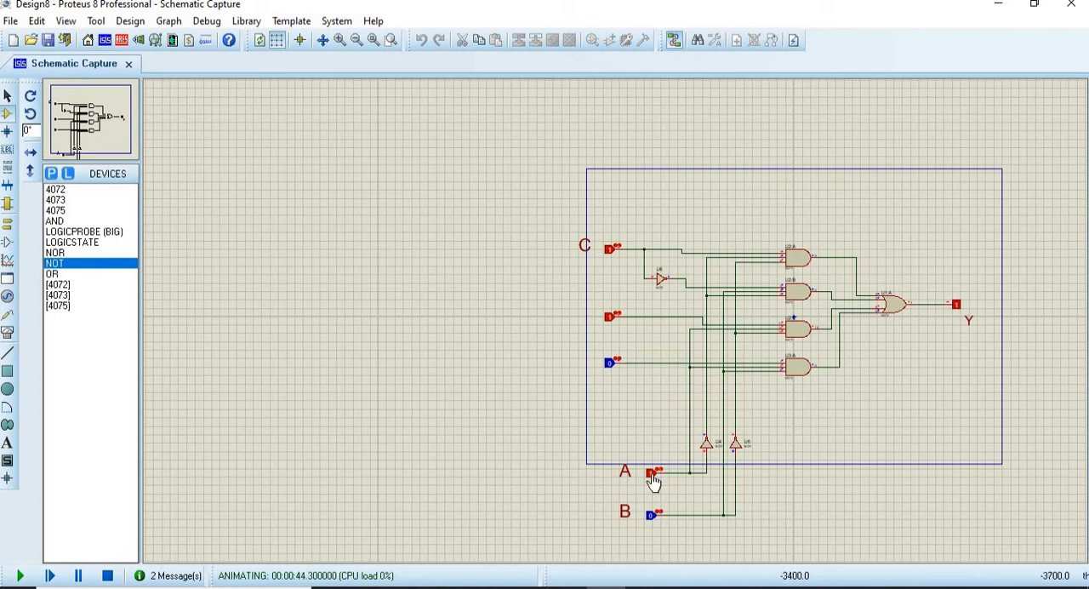
click(610, 252)
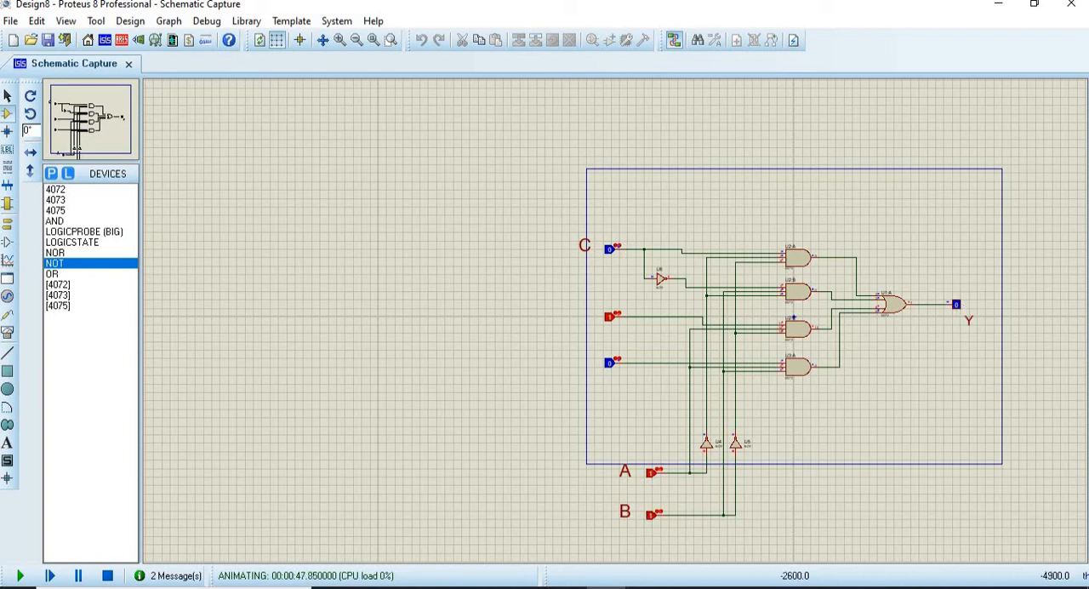
Step: Test the circuit with A and B at 1 and C switched from 0 to 1, comparing Y with the minterms on the PowerPoint slide
click(643, 587)
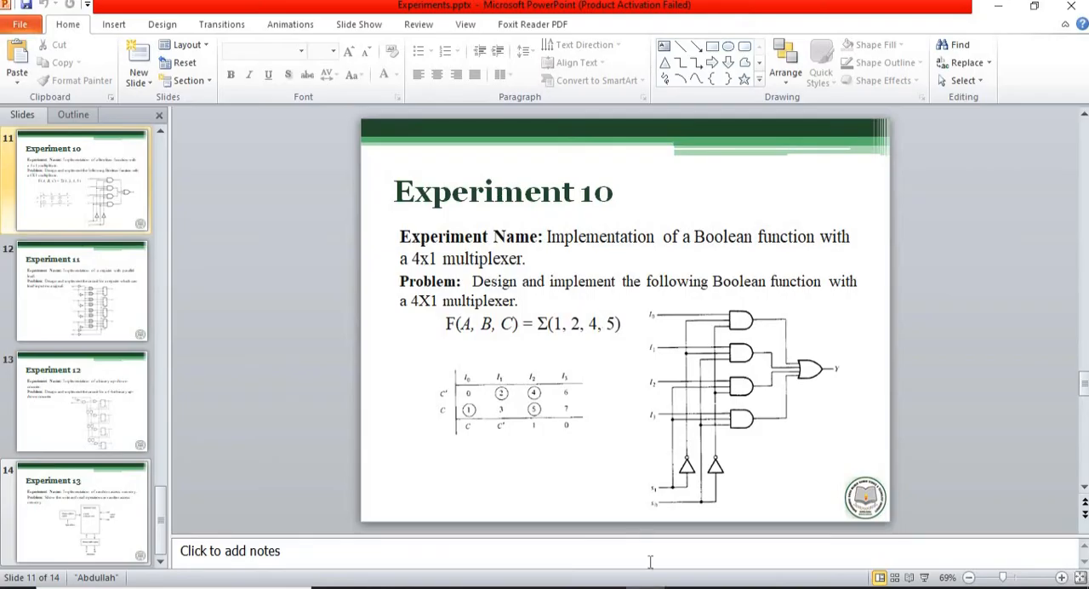
click(606, 588)
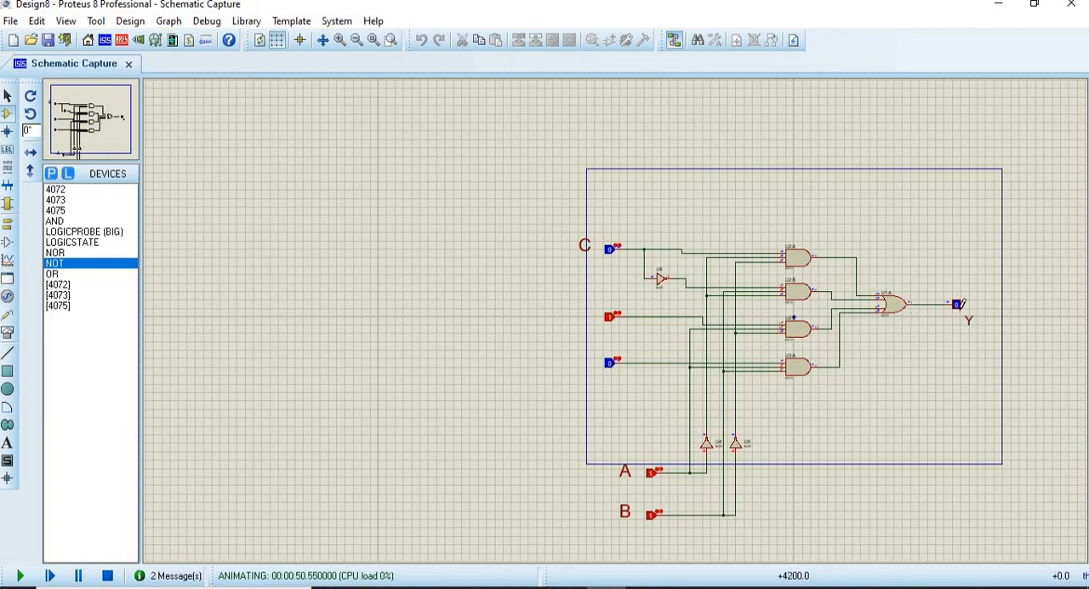
click(609, 252)
click(646, 587)
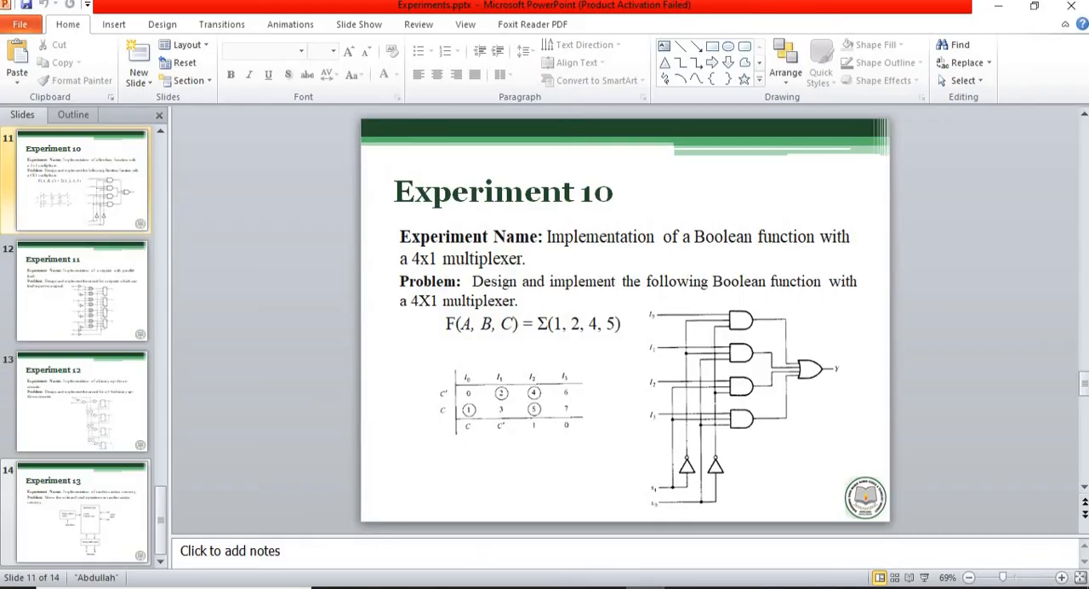
click(606, 587)
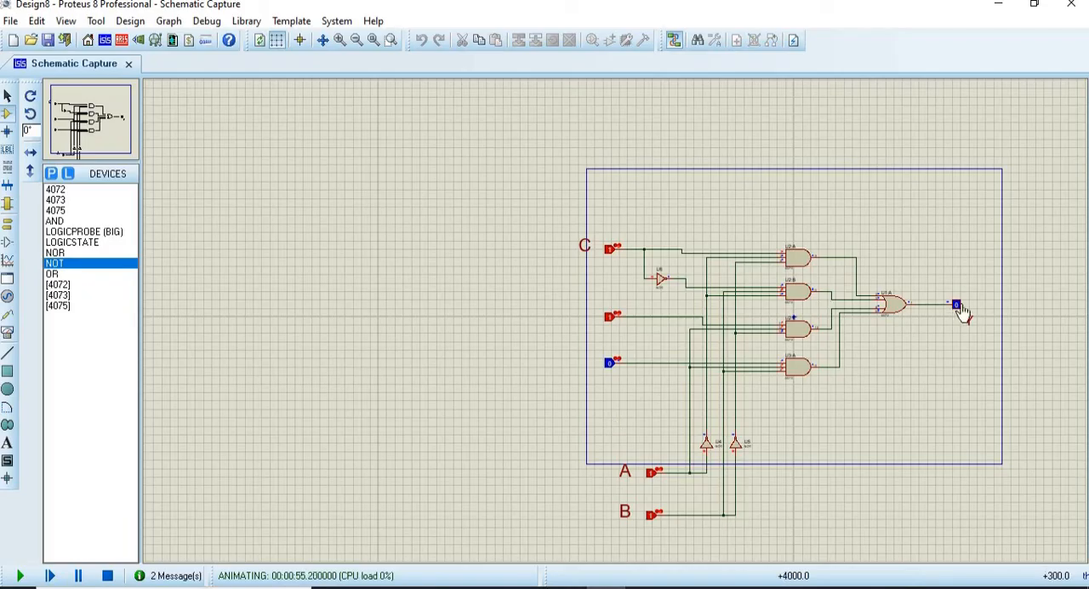
scroll(625, 329, down, 1)
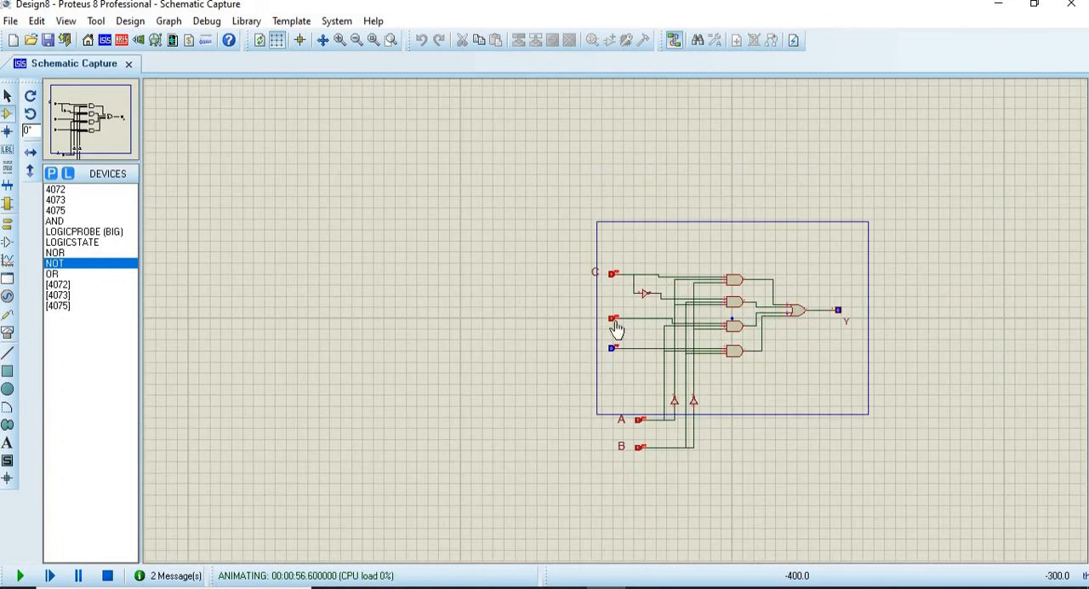
scroll(617, 331, up, 1)
scroll(616, 330, up, 1)
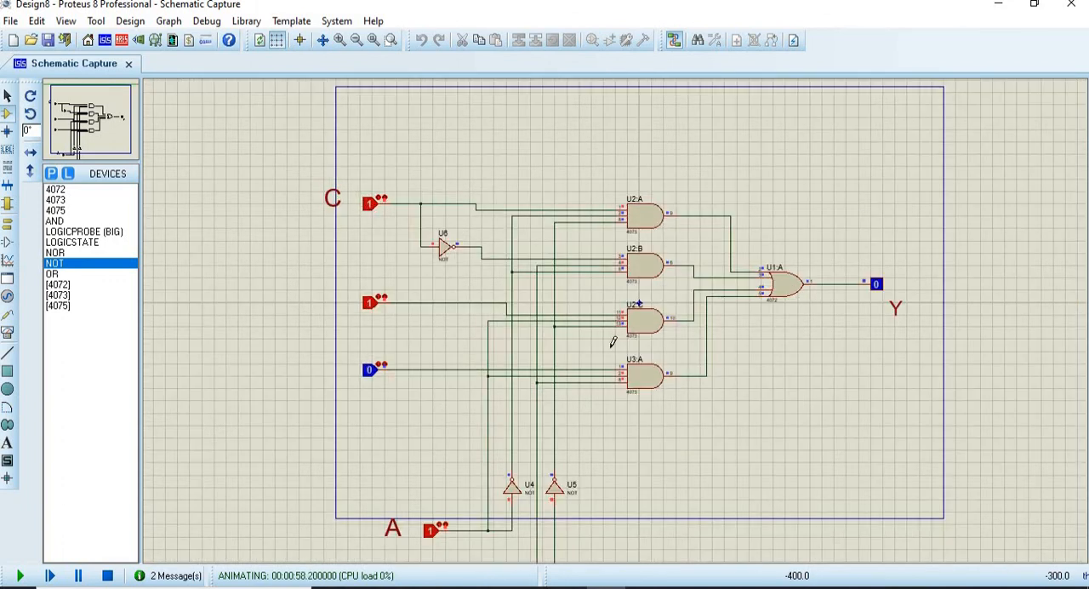
scroll(606, 361, down, 1)
scroll(618, 315, up, 1)
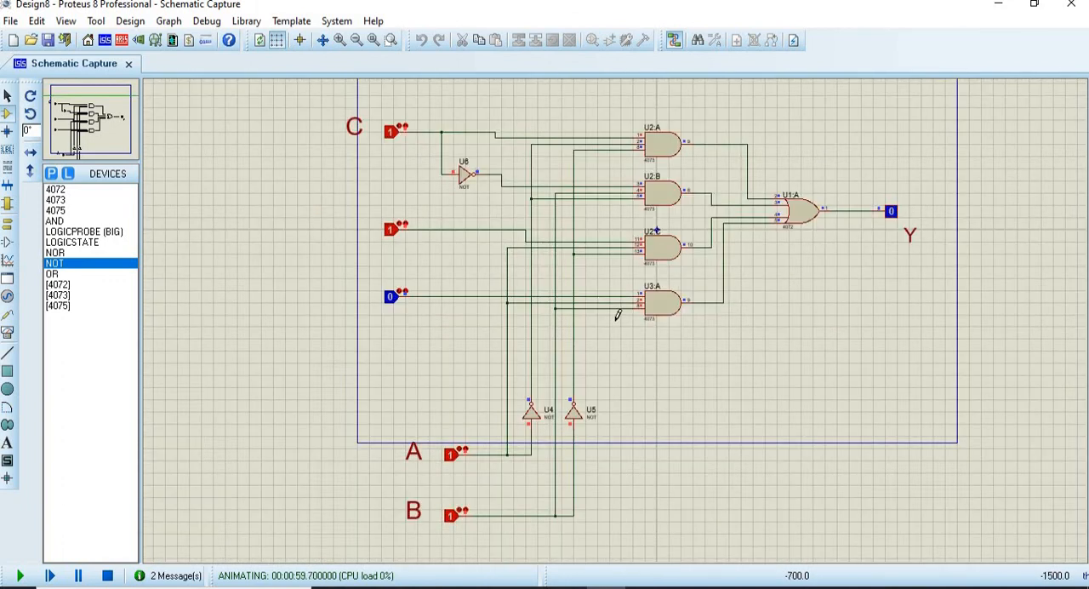